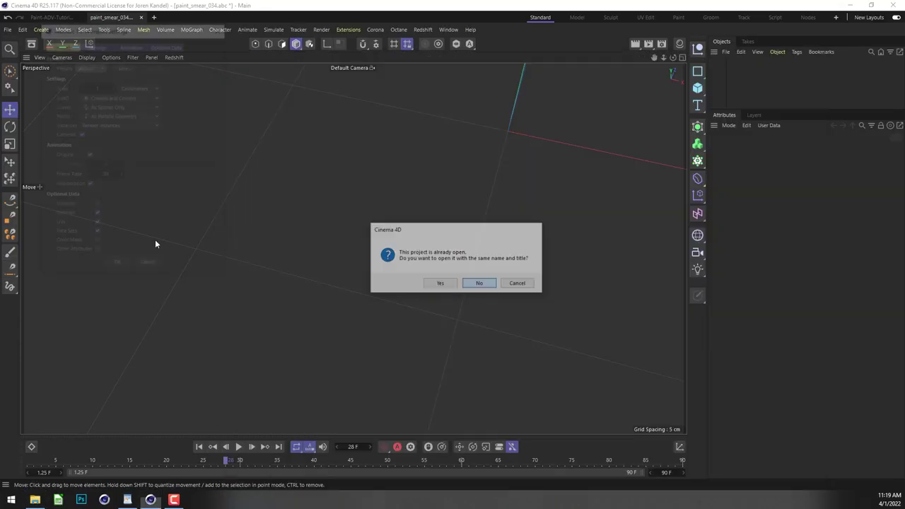
# - Import the paint_smear_034 Alembic and extend the preview range to 90 F
pyautogui.moveTo(123, 30); pyautogui.dragTo(406, 106)
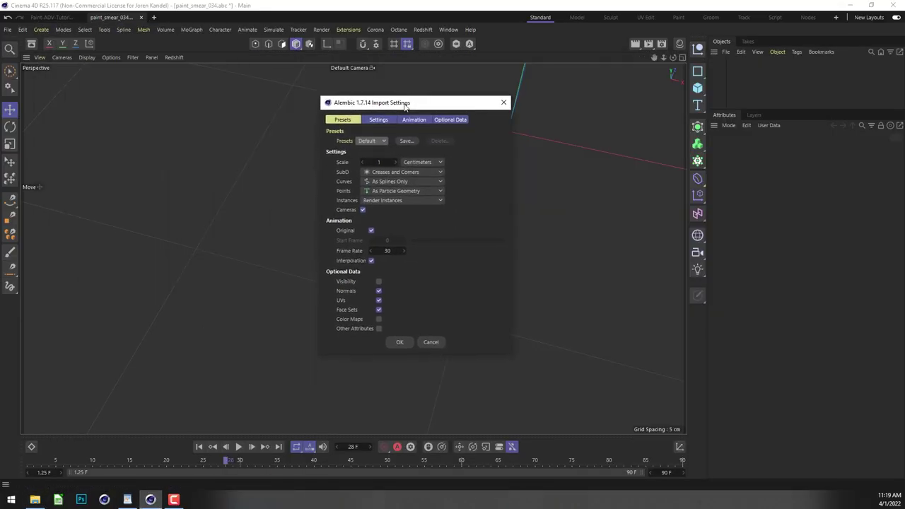
pyautogui.click(400, 342)
pyautogui.moveTo(665, 57)
pyautogui.mouseDown()
pyautogui.moveTo(629, 60)
pyautogui.moveTo(353, 250)
pyautogui.mouseUp()
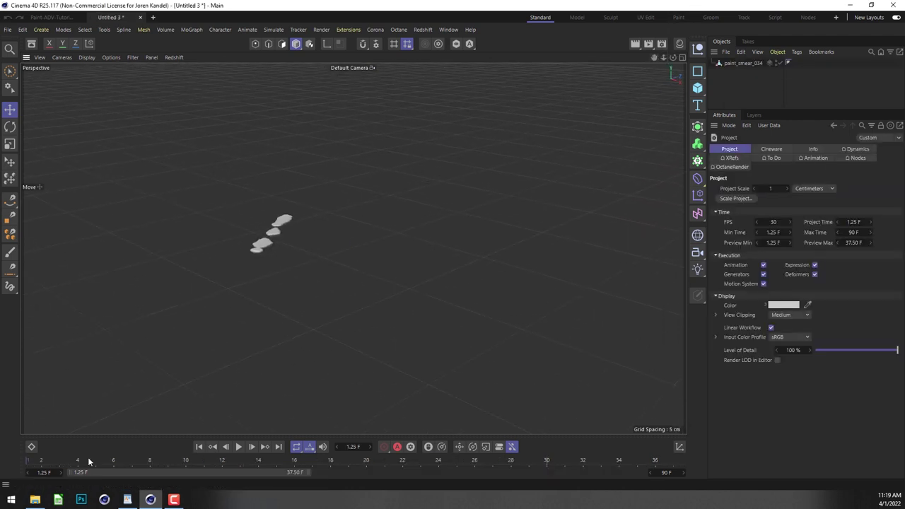
pyautogui.moveTo(309, 473); pyautogui.dragTo(644, 473)
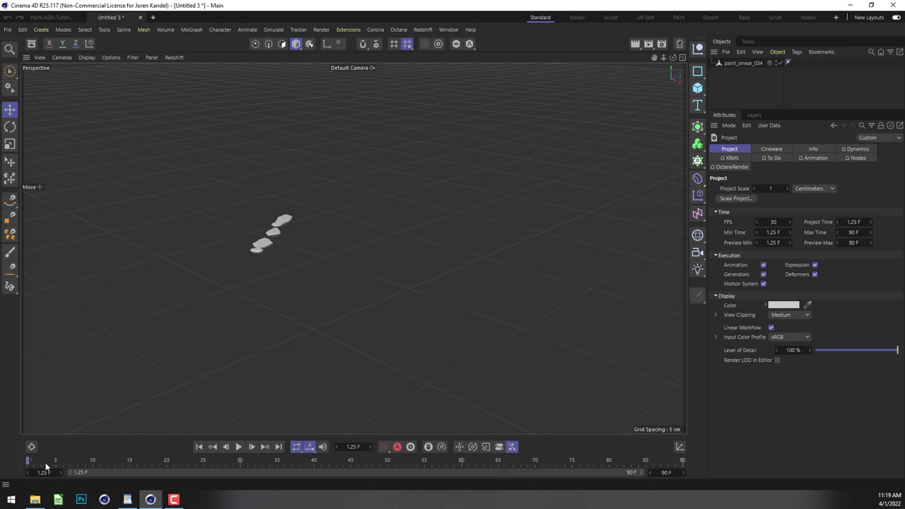
# - Play and scrub through the smear animation, then select the paint smear object
pyautogui.press('F8')
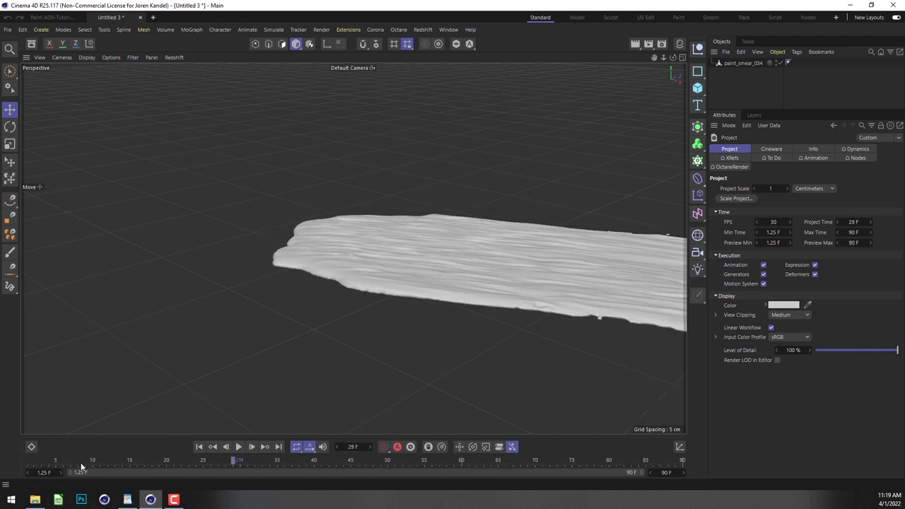
pyautogui.moveTo(39, 463); pyautogui.dragTo(277, 467)
pyautogui.moveTo(662, 58)
pyautogui.mouseDown()
pyautogui.moveTo(354, 242)
pyautogui.moveTo(524, 358)
pyautogui.moveTo(671, 57)
pyautogui.mouseUp()
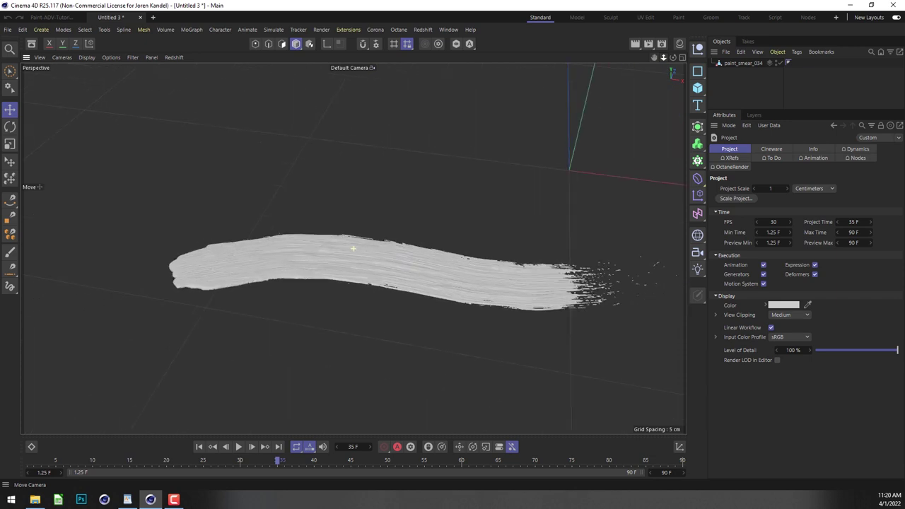
pyautogui.keyDown('alt'); pyautogui.moveTo(354, 233); pyautogui.dragTo(282, 257); pyautogui.keyUp('alt')
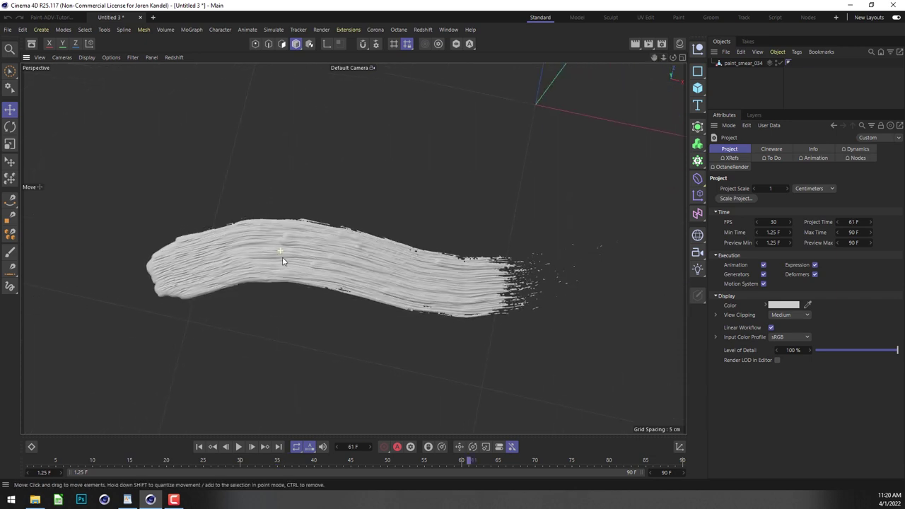
pyautogui.moveTo(649, 55); pyautogui.dragTo(754, 63)
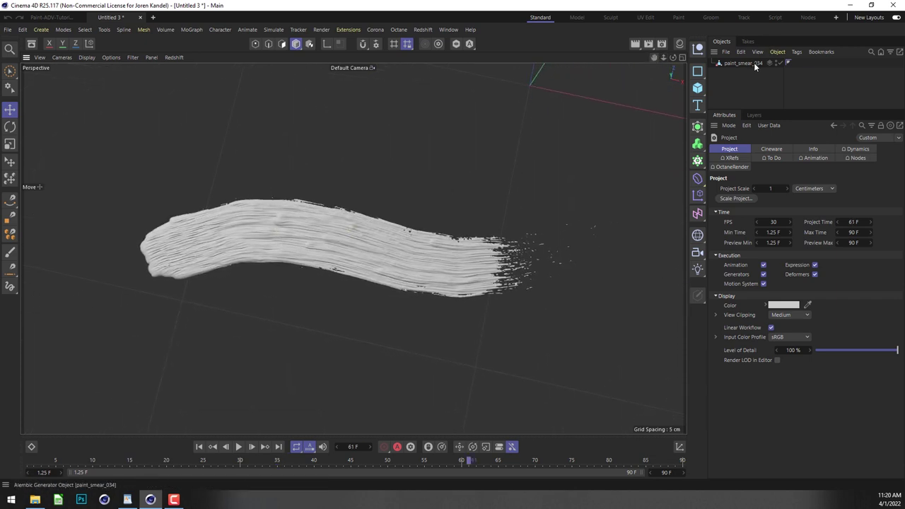
pyautogui.click(408, 262)
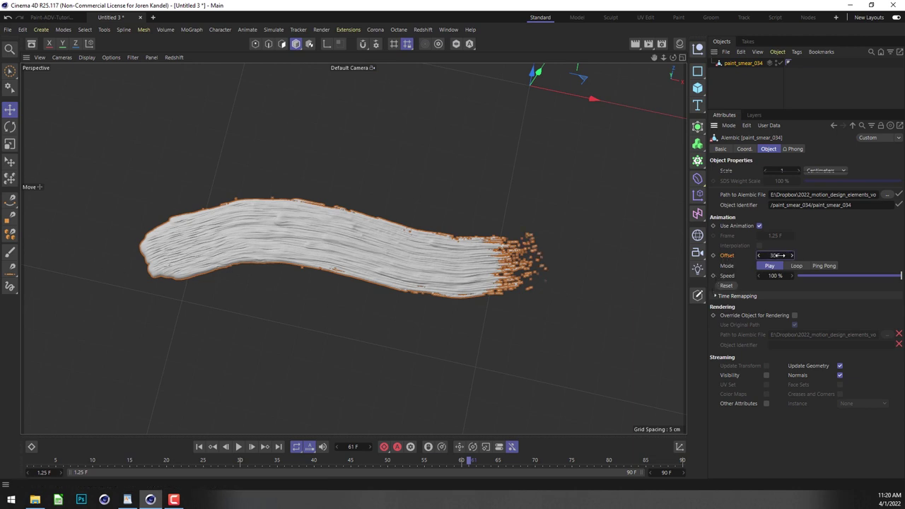
# - Scrub the timeline to confirm the 30 F offset makes the smear start around frame 30
pyautogui.click(86, 462)
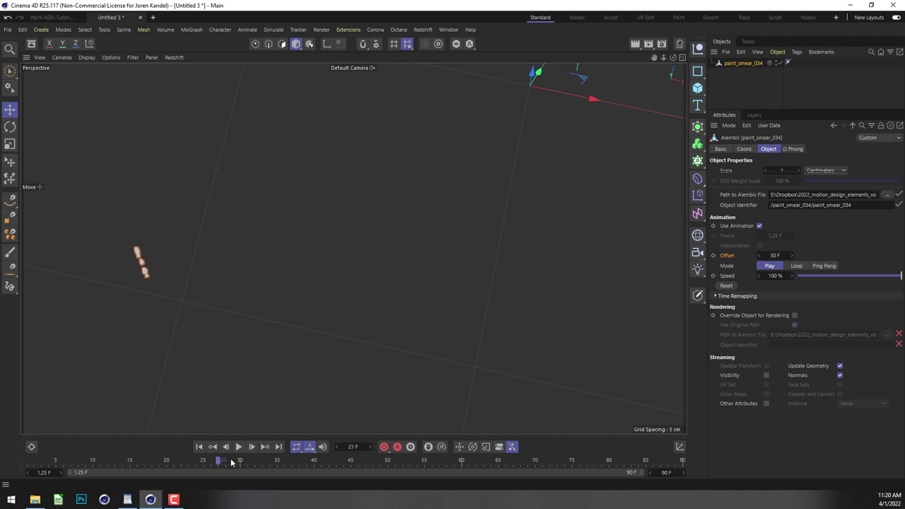
pyautogui.moveTo(231, 462); pyautogui.dragTo(619, 461)
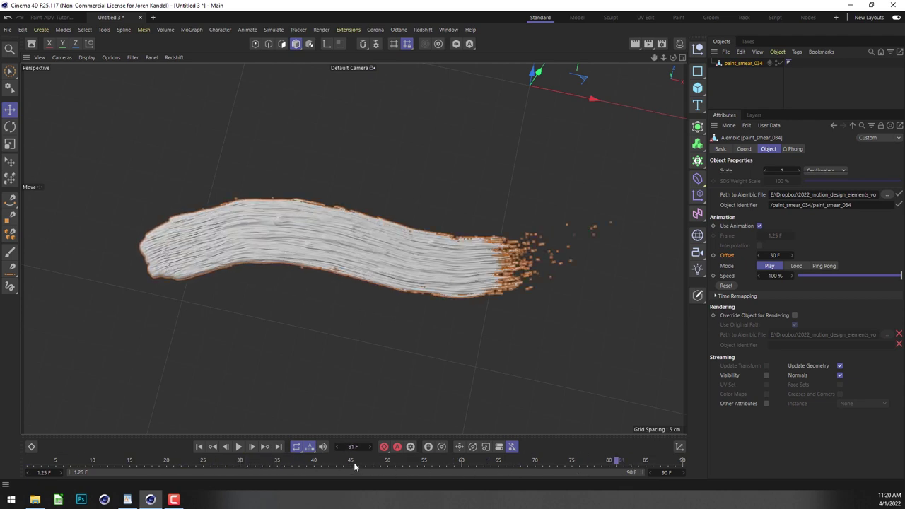
pyautogui.moveTo(355, 463)
pyautogui.mouseDown()
pyautogui.moveTo(133, 463)
pyautogui.moveTo(347, 463)
pyautogui.moveTo(237, 464)
pyautogui.mouseUp()
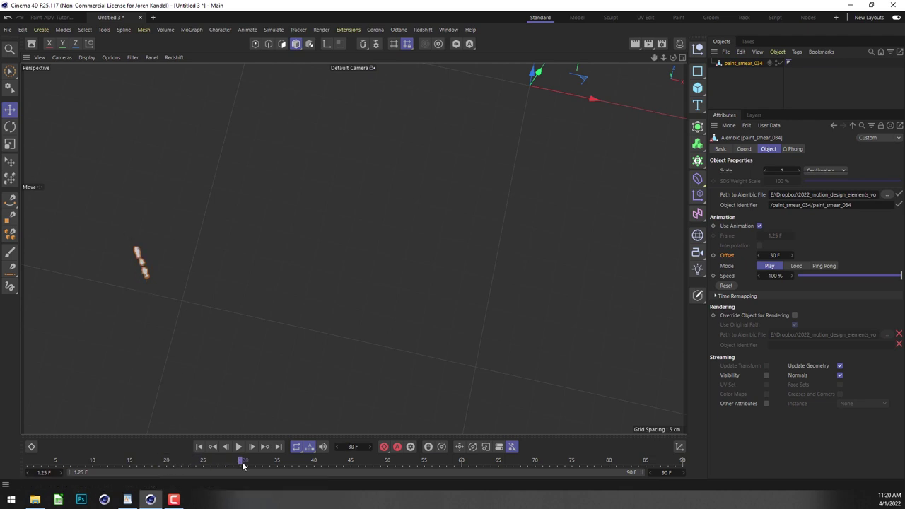
pyautogui.moveTo(242, 465)
pyautogui.mouseDown()
pyautogui.moveTo(252, 464)
pyautogui.moveTo(241, 465)
pyautogui.mouseUp()
pyautogui.rightClick(733, 65)
# - Add a Display tag to paint_smear_034 and key its Visibility at 100%, then preview the animation
pyautogui.moveTo(804, 142)
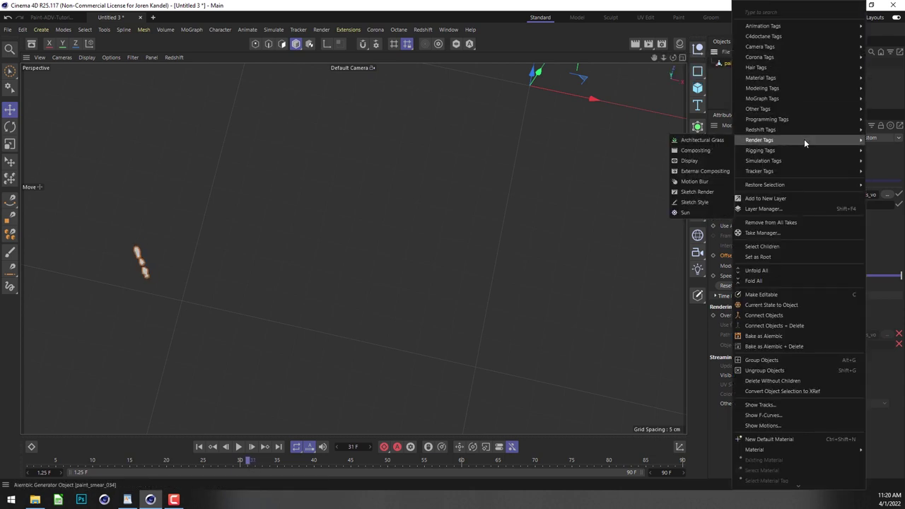
pyautogui.click(689, 162)
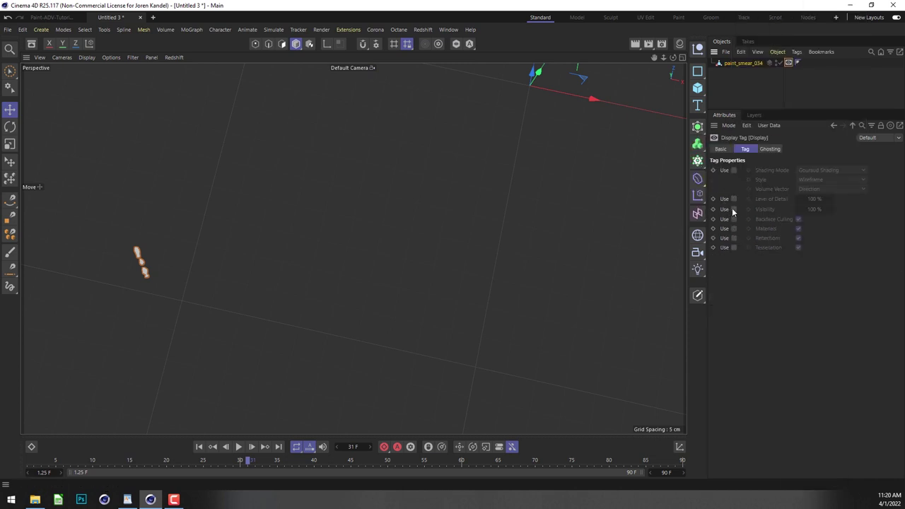
pyautogui.click(734, 209)
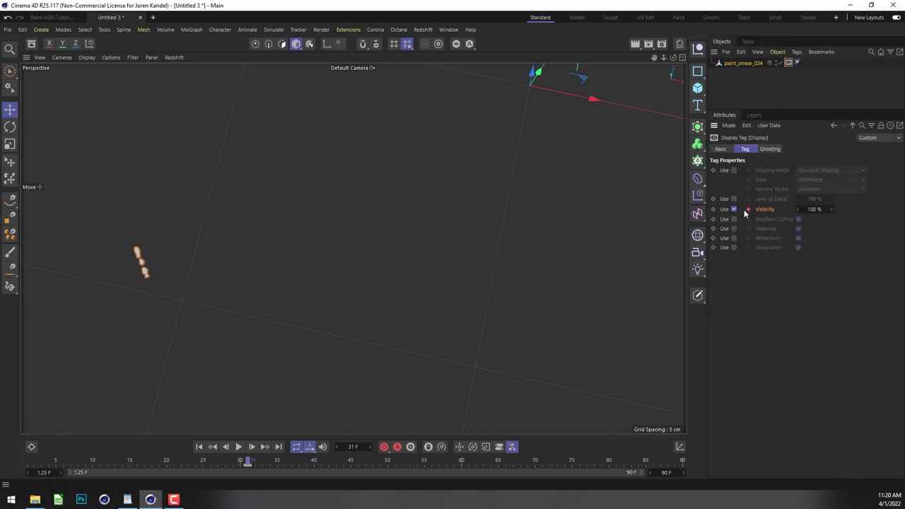
pyautogui.press('f')
pyautogui.click(748, 209)
pyautogui.moveTo(210, 465)
pyautogui.mouseDown()
pyautogui.moveTo(425, 461)
pyautogui.moveTo(270, 461)
pyautogui.moveTo(310, 461)
pyautogui.mouseUp()
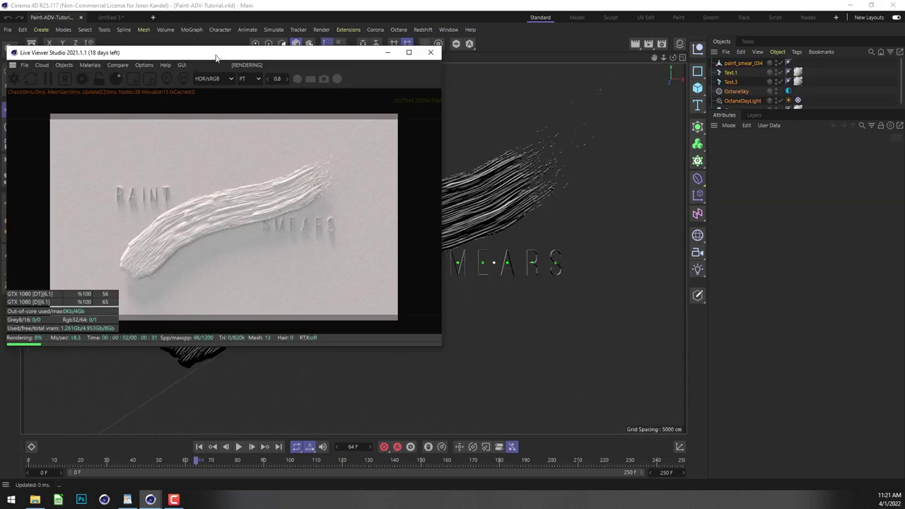
pyautogui.moveTo(215, 55)
pyautogui.mouseDown()
pyautogui.moveTo(207, 61)
pyautogui.moveTo(574, 237)
pyautogui.moveTo(270, 60)
pyautogui.moveTo(258, 33)
pyautogui.mouseUp()
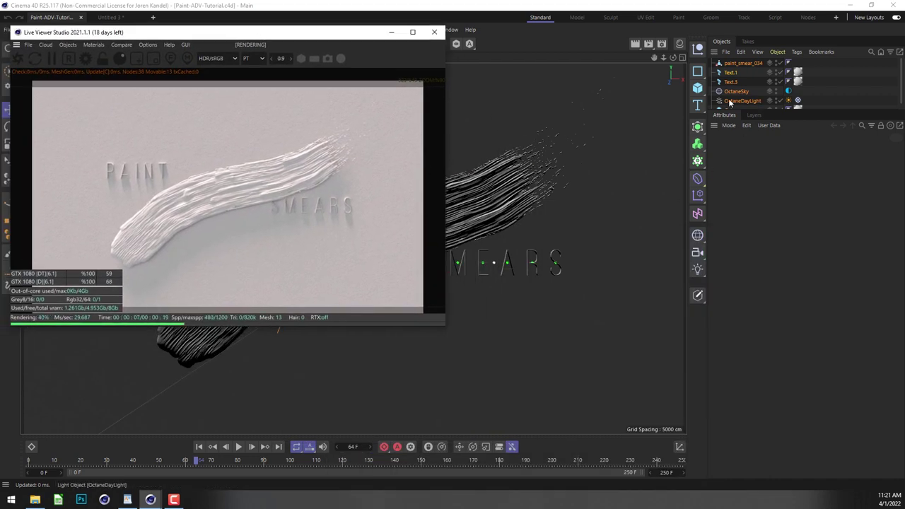
# - Create a new Octane Glossy Material, OctGlossy1, from the Live Viewer's Materials menu
pyautogui.click(93, 45)
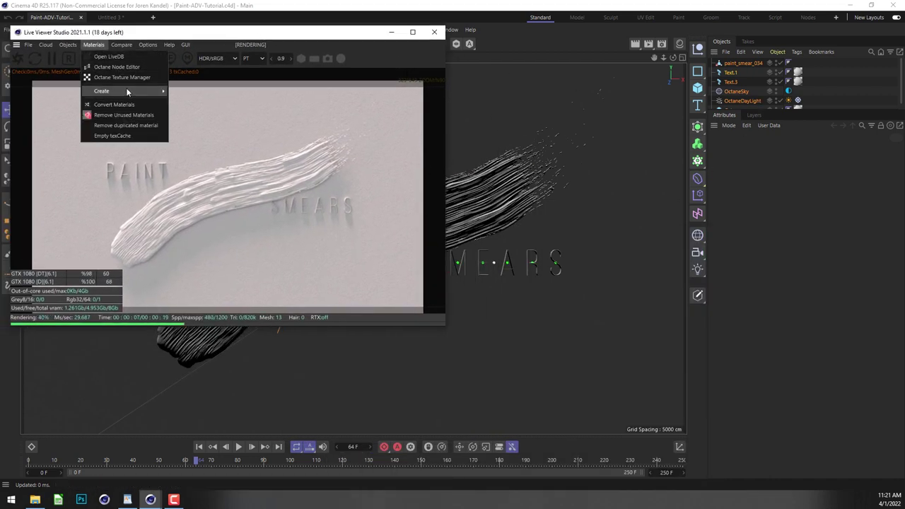
pyautogui.moveTo(127, 90)
pyautogui.click(205, 101)
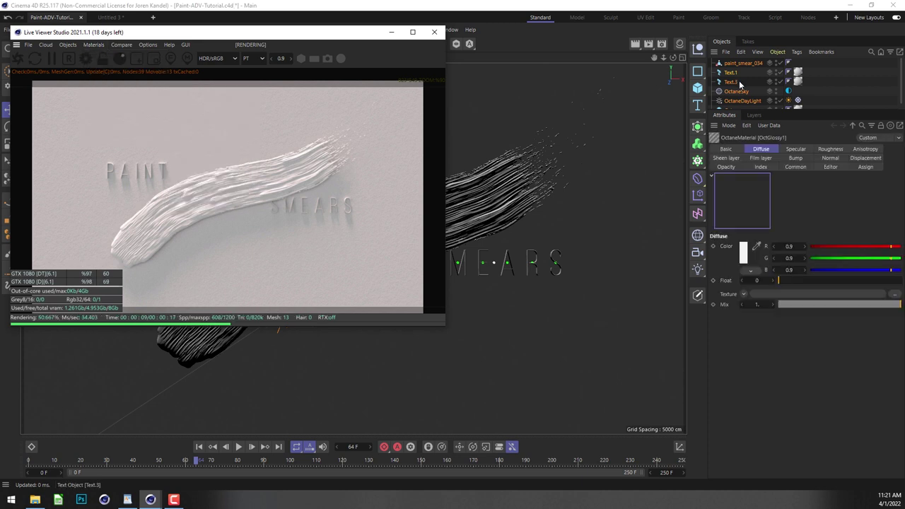
pyautogui.moveTo(398, 33); pyautogui.dragTo(395, 63)
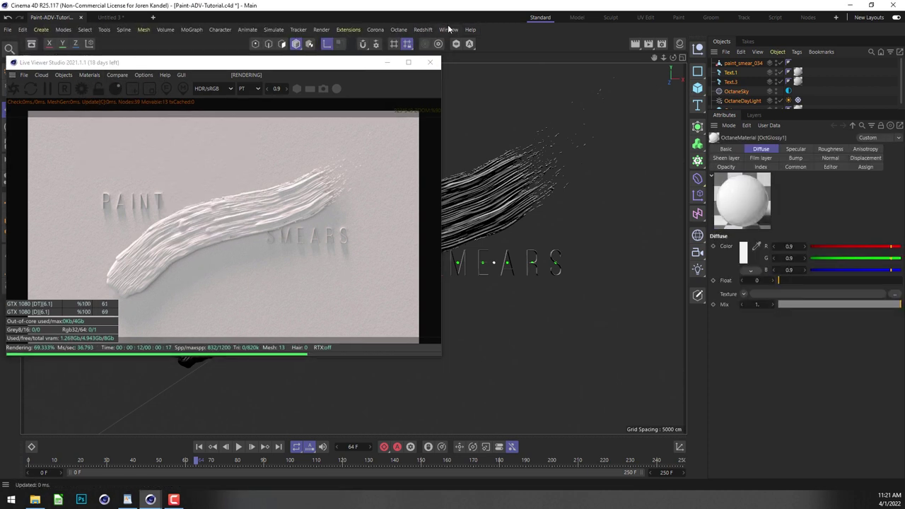
# - Apply OctGlossy1 to paint_smear_034 from the Material Manager with Cubic projection
pyautogui.click(448, 29)
pyautogui.click(468, 126)
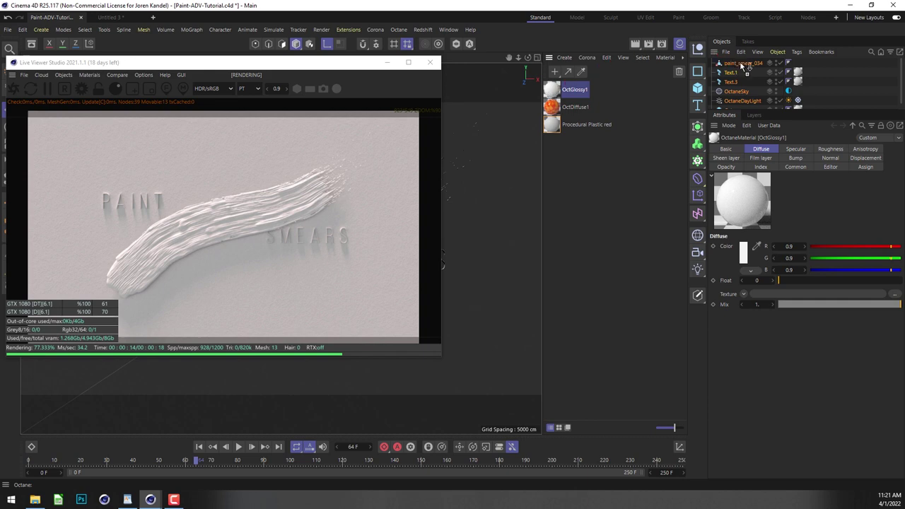
pyautogui.moveTo(743, 65); pyautogui.dragTo(742, 66)
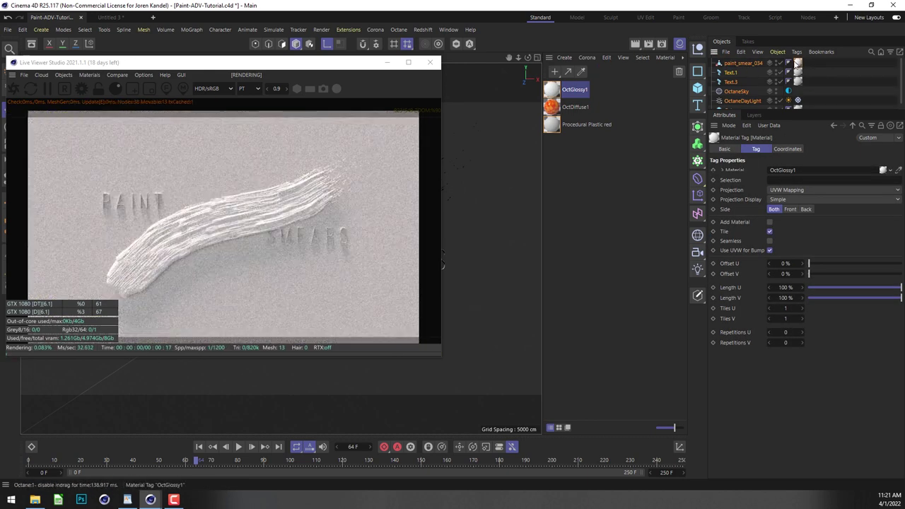
pyautogui.click(791, 190)
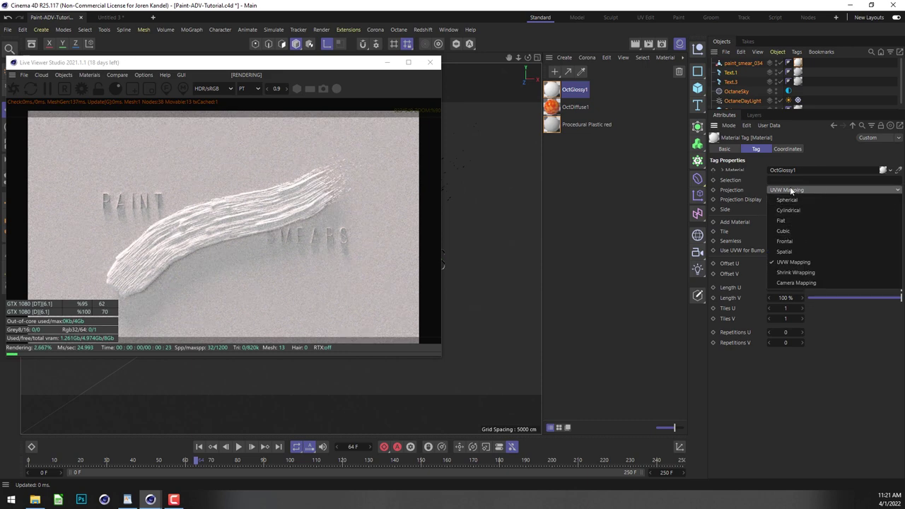
pyautogui.click(783, 232)
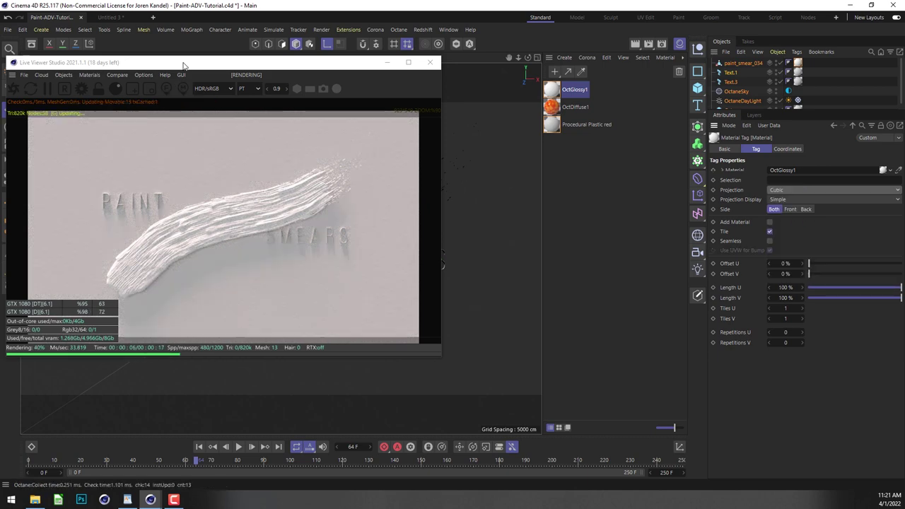
pyautogui.moveTo(180, 65); pyautogui.dragTo(228, 73)
# - Open OctGlossy1 in the Octane Node Editor
pyautogui.doubleClick(552, 92)
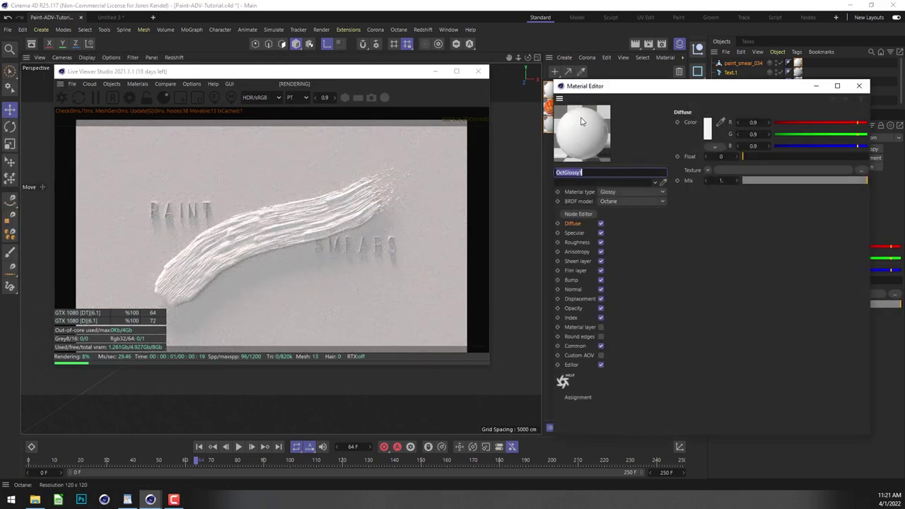
pyautogui.click(578, 213)
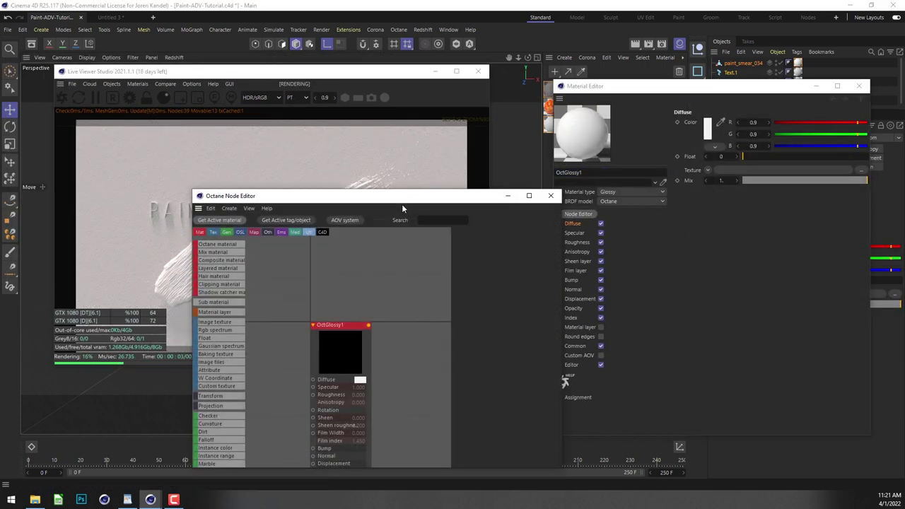
pyautogui.moveTo(401, 203); pyautogui.dragTo(728, 98)
pyautogui.moveTo(665, 227); pyautogui.dragTo(731, 187)
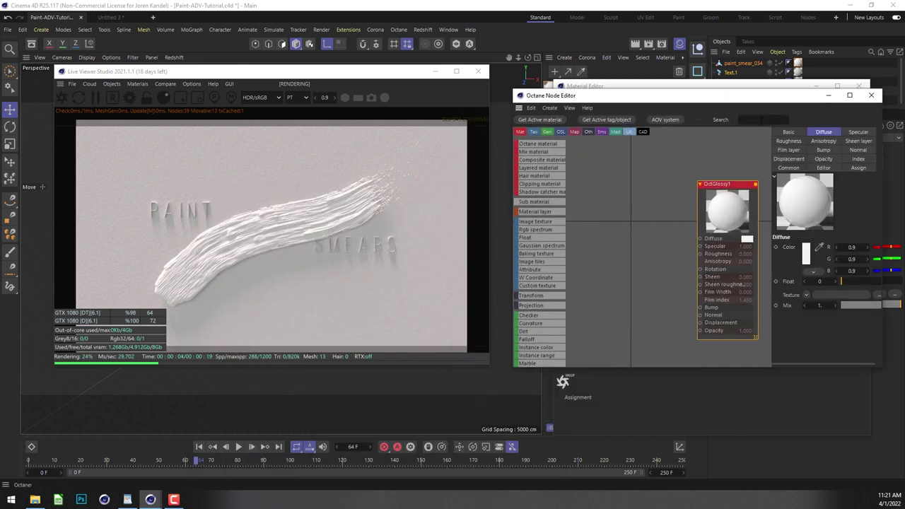
# - Add a Gradient node and wire it into OctGlossy1's Diffuse channel
pyautogui.write('grade')
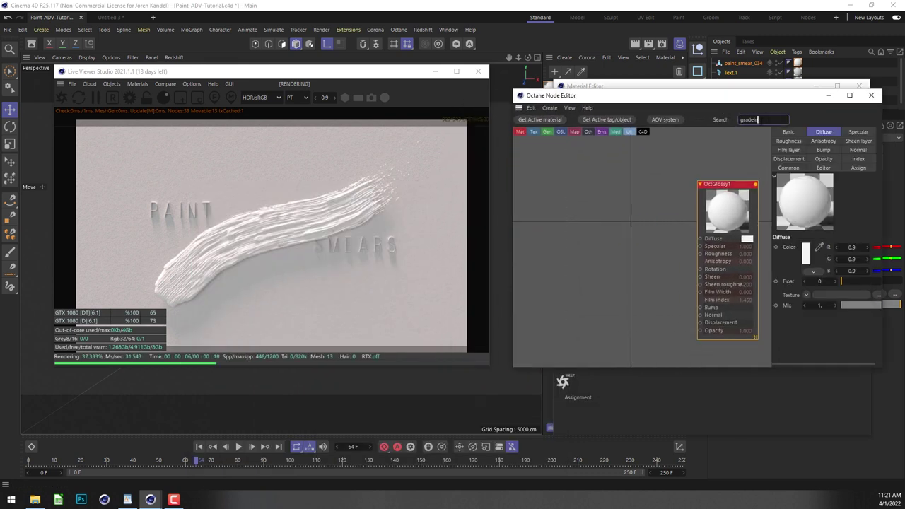
pyautogui.press('BackSpace')
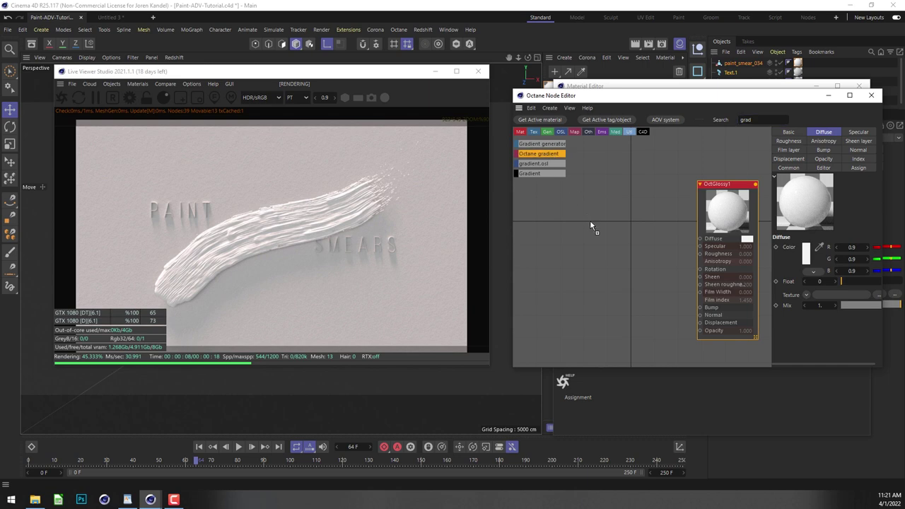
pyautogui.moveTo(591, 225); pyautogui.dragTo(592, 226)
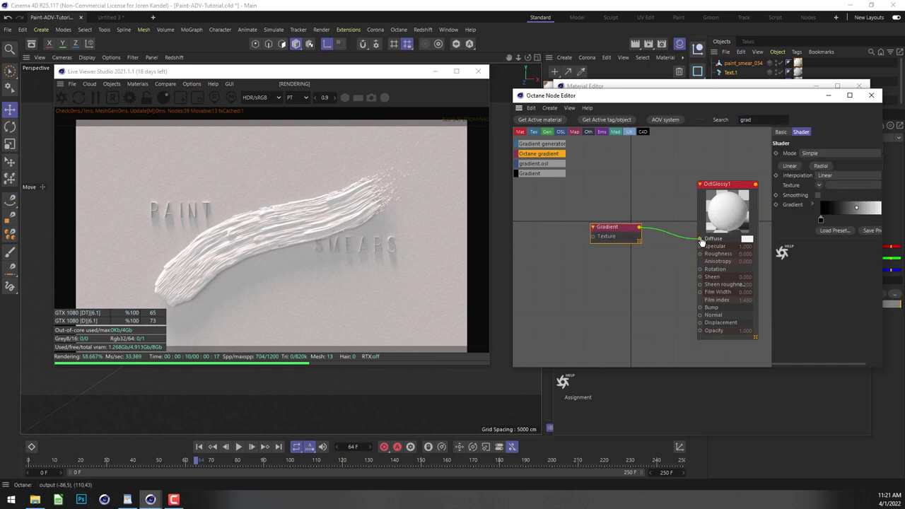
pyautogui.moveTo(701, 241); pyautogui.dragTo(700, 239)
pyautogui.moveTo(599, 228); pyautogui.dragTo(596, 228)
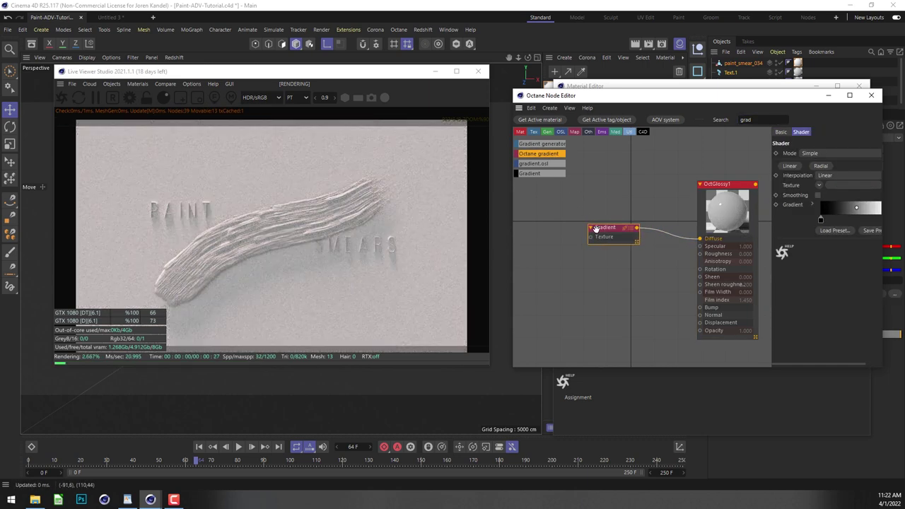
pyautogui.moveTo(746, 95); pyautogui.dragTo(551, 77)
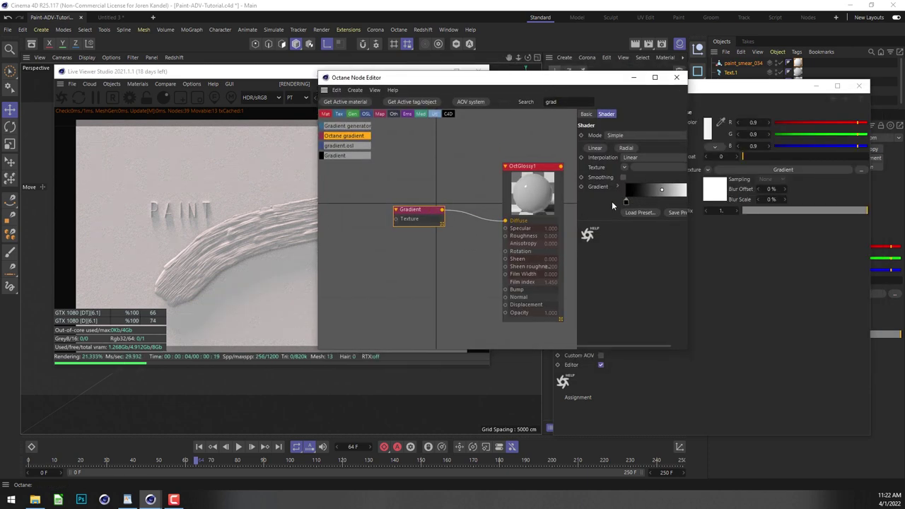
# - Switch the Gradient to Linear with a SineWave texture and offset its Transform T.X to -0.23255
pyautogui.click(591, 149)
pyautogui.moveTo(389, 222); pyautogui.dragTo(351, 281)
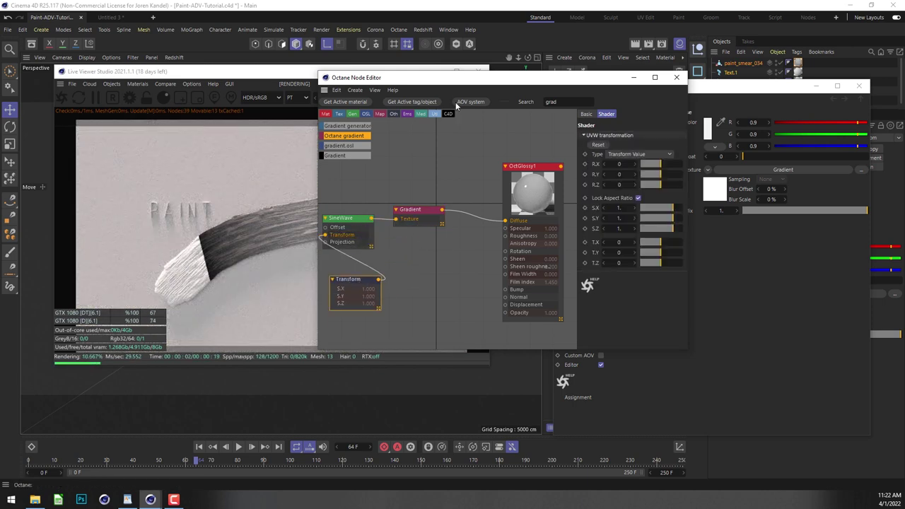
pyautogui.moveTo(488, 78); pyautogui.dragTo(558, 90)
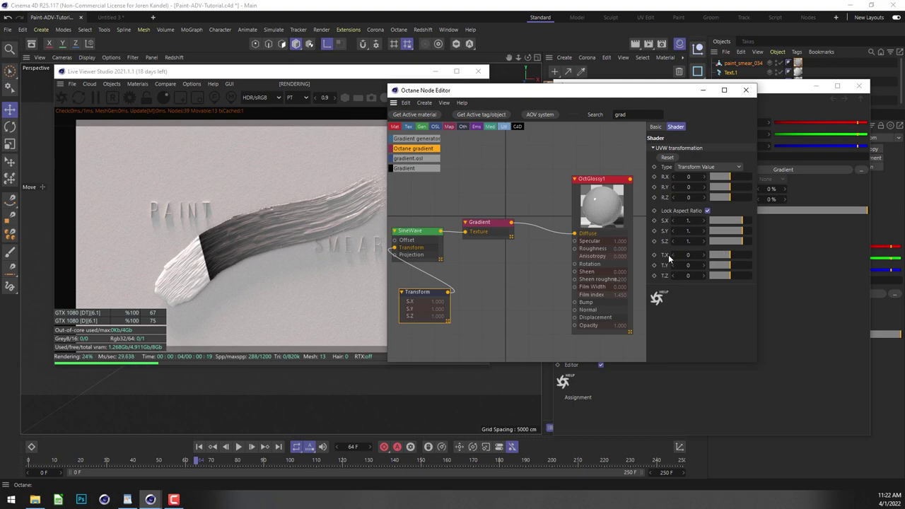
pyautogui.moveTo(723, 260); pyautogui.dragTo(731, 257)
pyautogui.moveTo(504, 88); pyautogui.dragTo(550, 136)
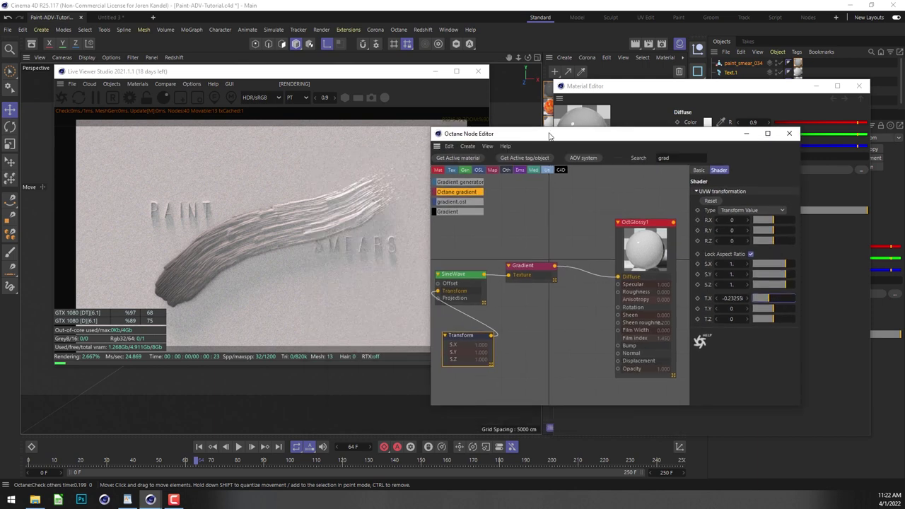
# - Change the Gradient's black knot to orange: H 31°, S 100%, V 100%
pyautogui.click(519, 267)
pyautogui.moveTo(689, 252); pyautogui.dragTo(596, 253)
pyautogui.doubleClick(643, 288)
pyautogui.moveTo(626, 310); pyautogui.dragTo(607, 309)
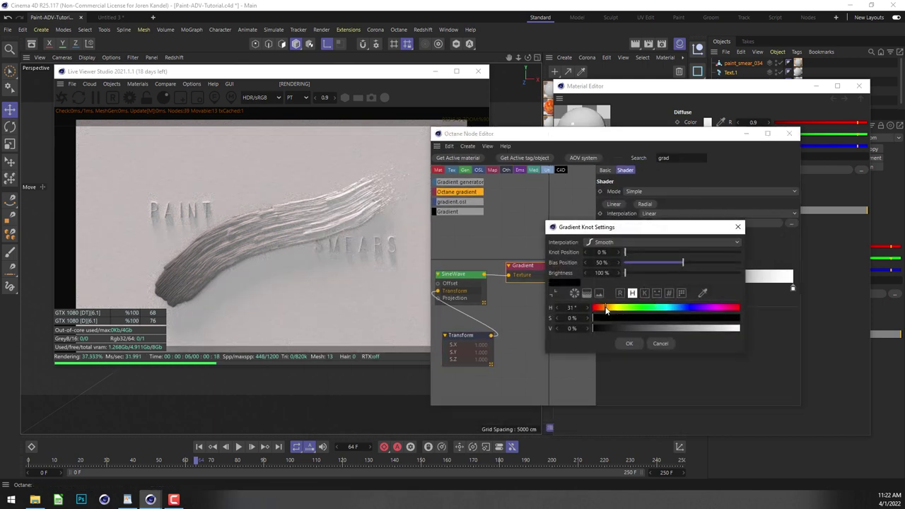
pyautogui.moveTo(688, 318); pyautogui.dragTo(778, 328)
pyautogui.click(637, 343)
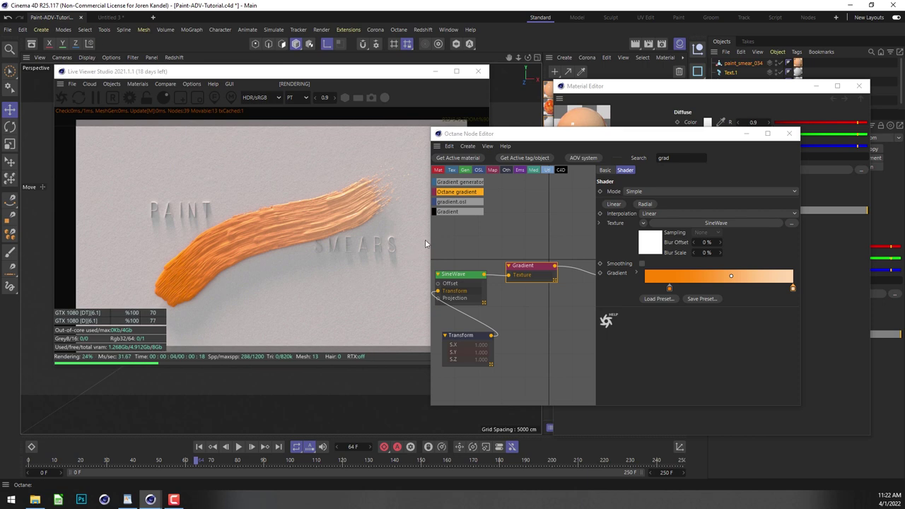
pyautogui.moveTo(432, 239); pyautogui.dragTo(128, 233)
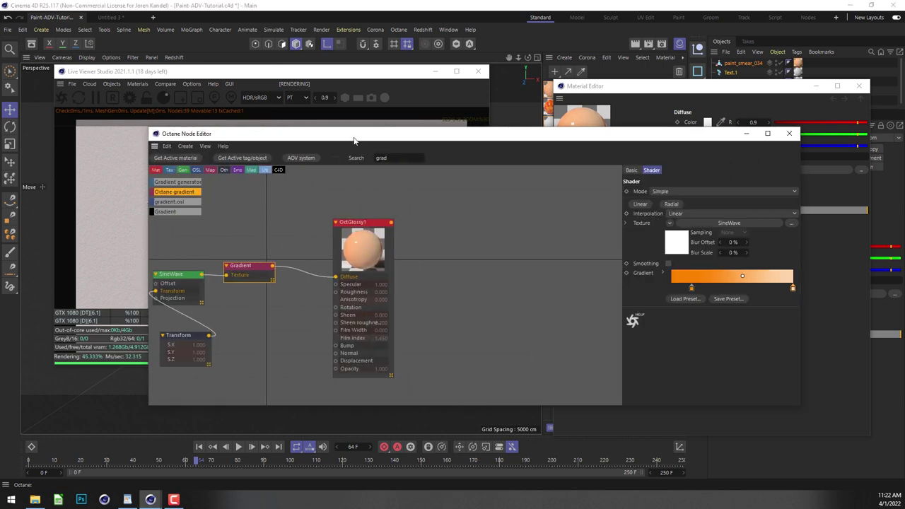
# - Insert an Octane Noise node between SineWave and Gradient and raise its contrast to 2.906048
pyautogui.moveTo(356, 135); pyautogui.dragTo(487, 201)
pyautogui.scroll(-2, 377, 335)
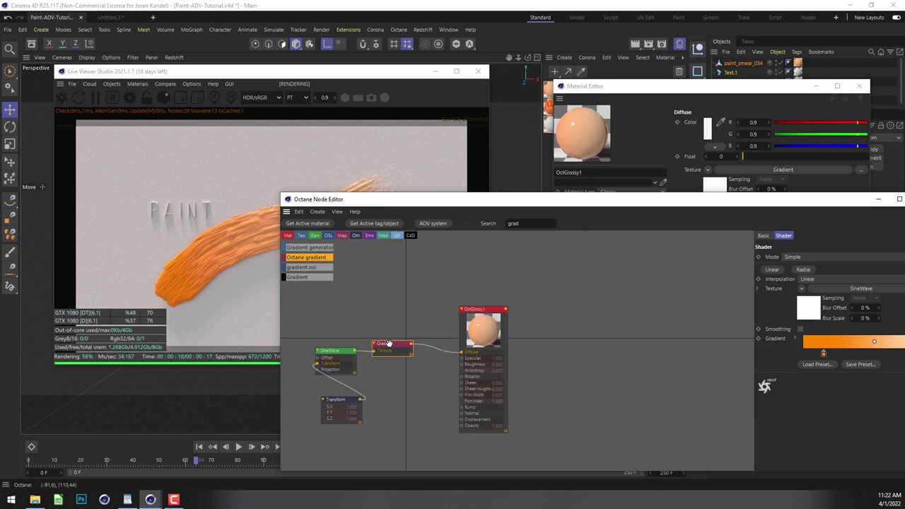
pyautogui.moveTo(382, 342); pyautogui.dragTo(419, 346)
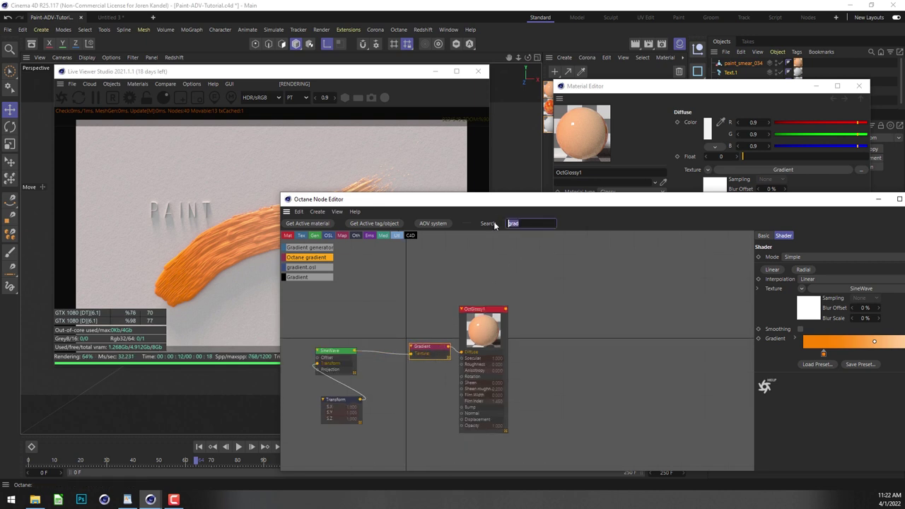
pyautogui.write('noise')
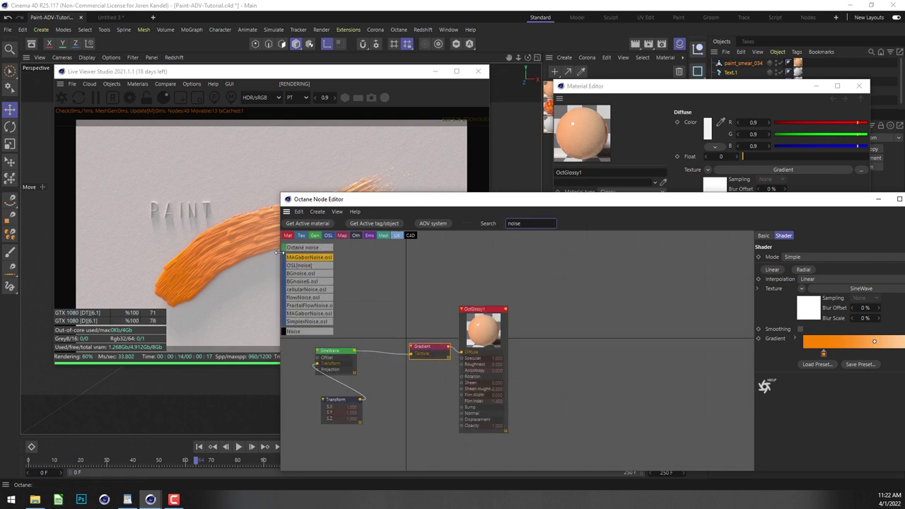
pyautogui.moveTo(380, 357); pyautogui.dragTo(381, 356)
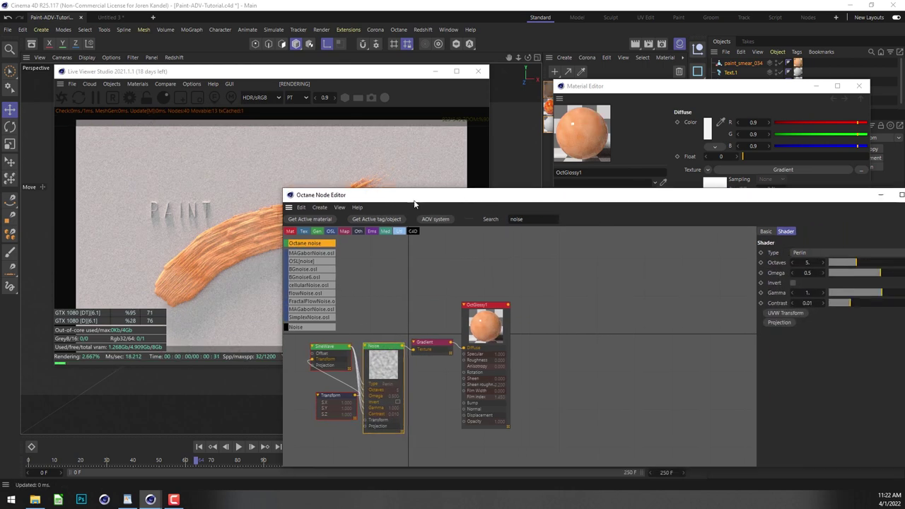
pyautogui.moveTo(417, 202); pyautogui.dragTo(330, 376)
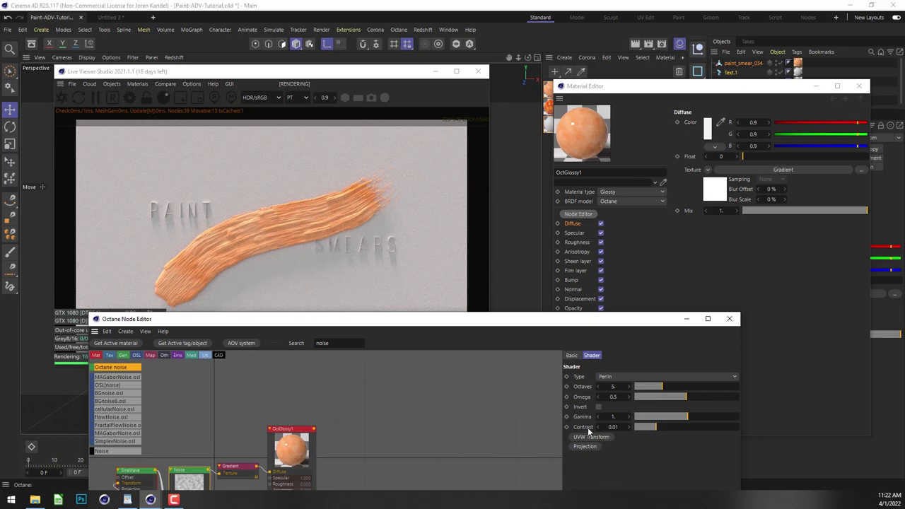
pyautogui.moveTo(658, 428); pyautogui.dragTo(707, 429)
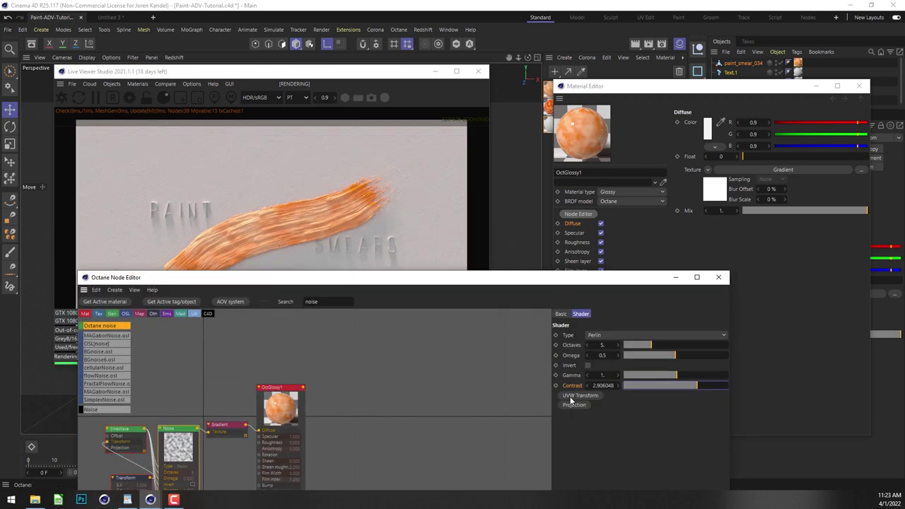
# - Give the noise its own UVW Transform and scale it up to 3.808781
pyautogui.click(575, 397)
pyautogui.moveTo(319, 277); pyautogui.dragTo(429, 158)
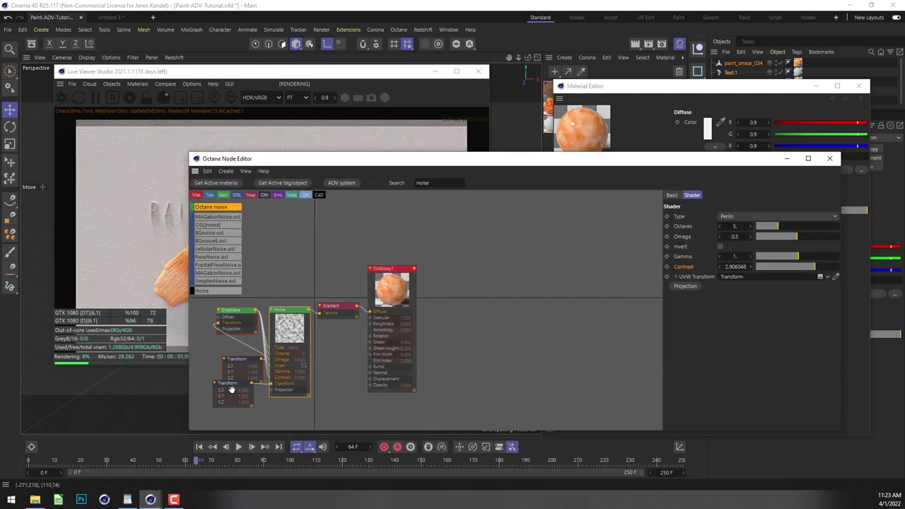
pyautogui.moveTo(227, 382); pyautogui.dragTo(235, 400)
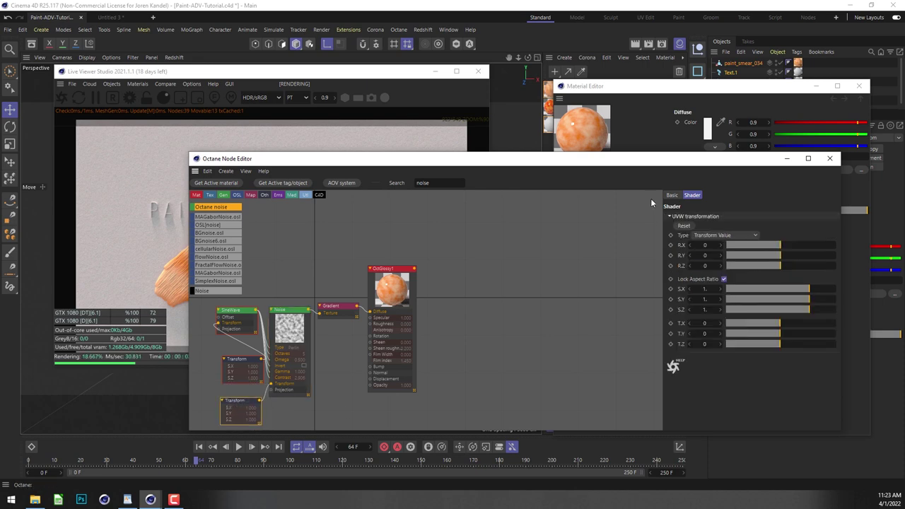
pyautogui.moveTo(651, 158); pyautogui.dragTo(402, 286)
pyautogui.click(572, 418)
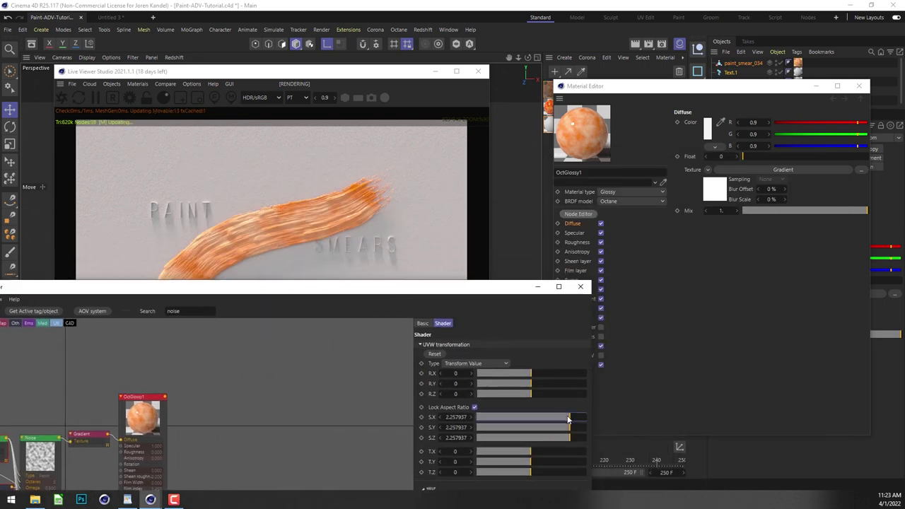
pyautogui.moveTo(573, 418); pyautogui.dragTo(585, 418)
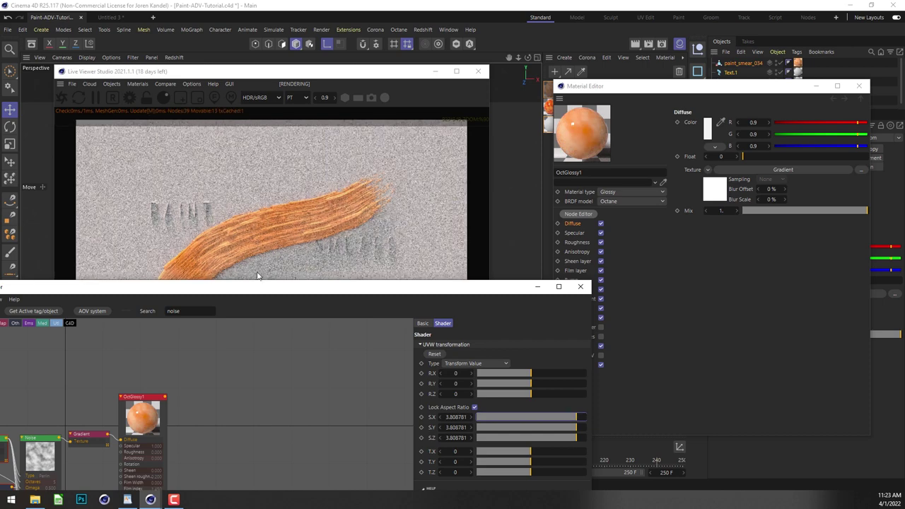
pyautogui.moveTo(228, 284); pyautogui.dragTo(601, 203)
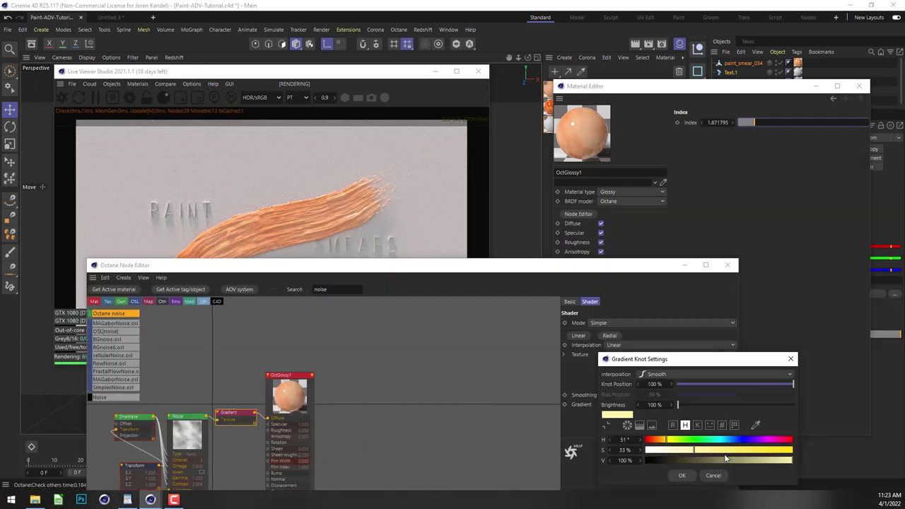
# - Set the gradient's light knot to yellow and shift the orange knot to a redder, deeper orange
pyautogui.click(680, 476)
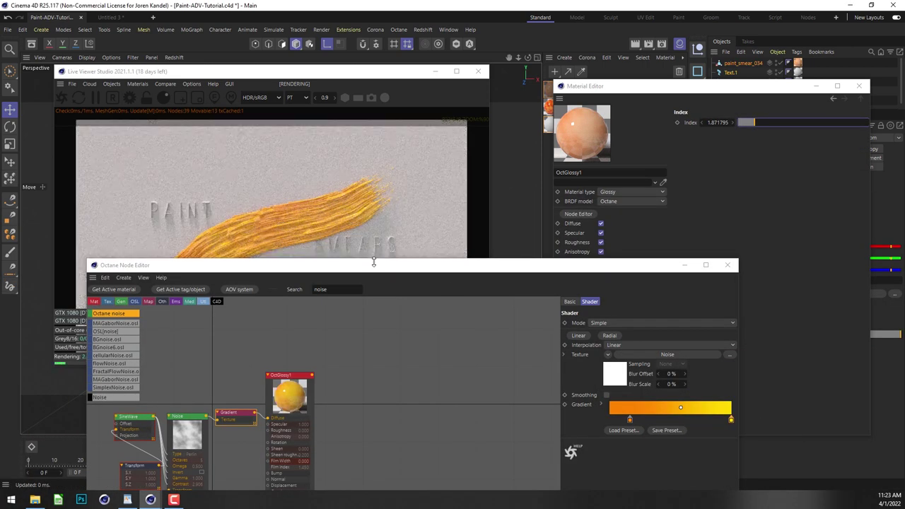
pyautogui.moveTo(374, 263); pyautogui.dragTo(359, 318)
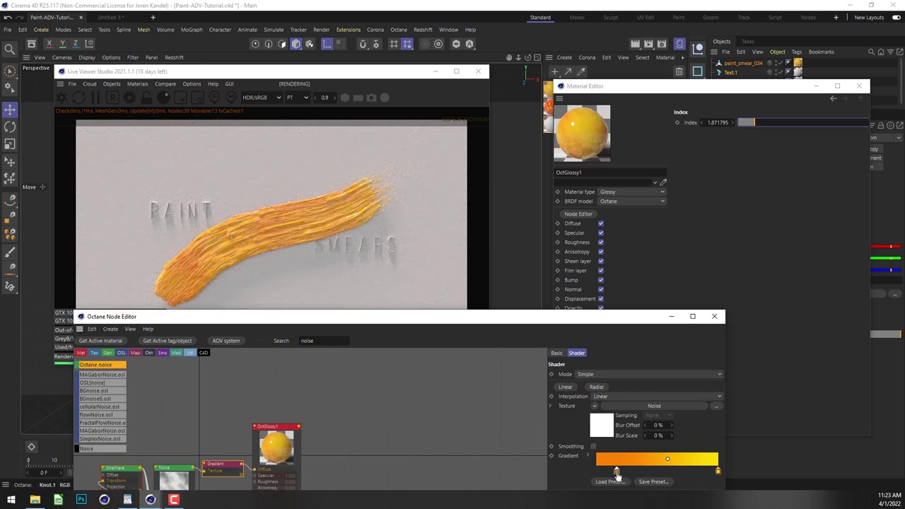
pyautogui.doubleClick(617, 471)
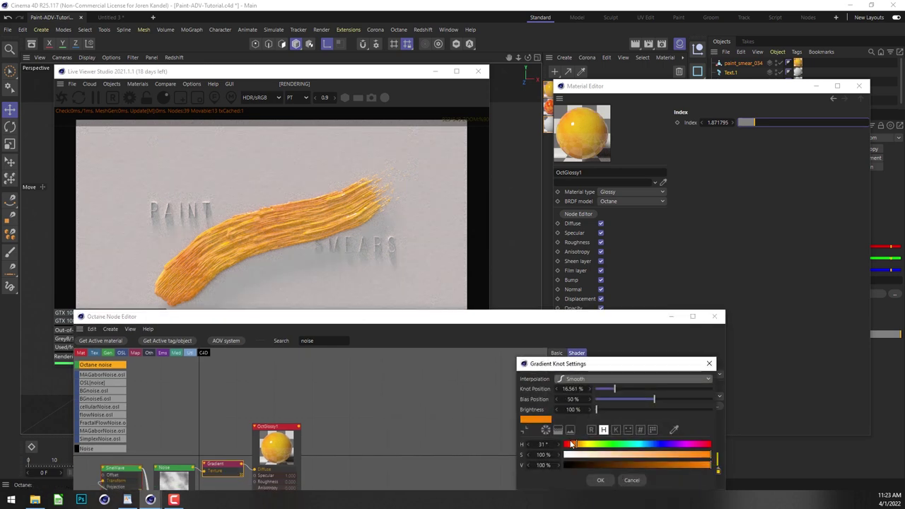
pyautogui.moveTo(573, 444); pyautogui.dragTo(569, 444)
pyautogui.click(600, 480)
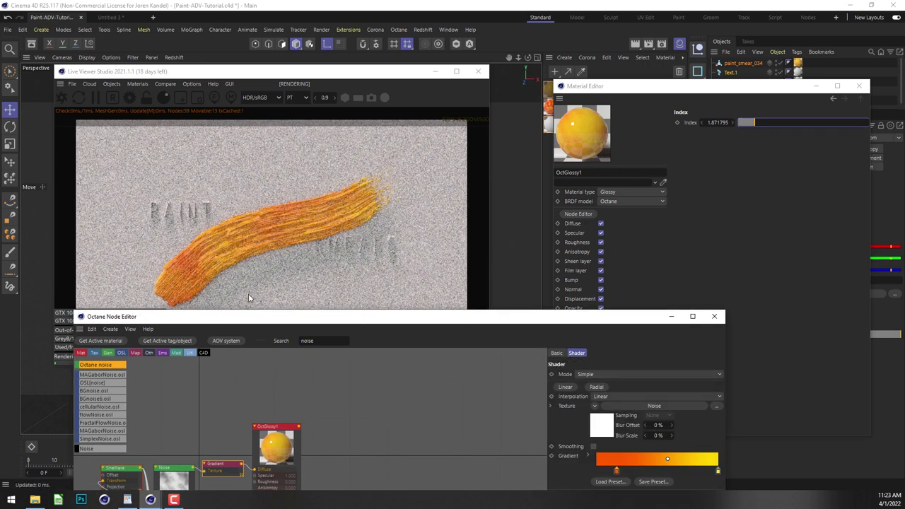
pyautogui.moveTo(247, 316); pyautogui.dragTo(220, 369)
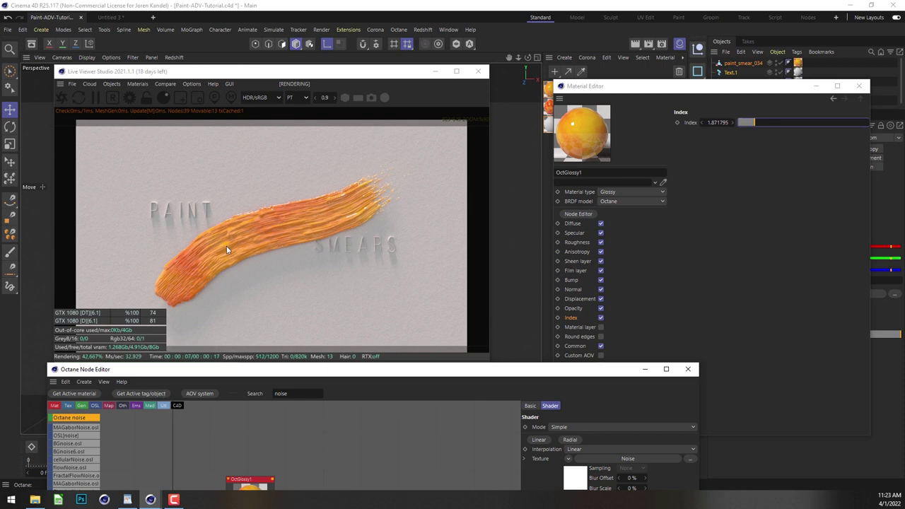